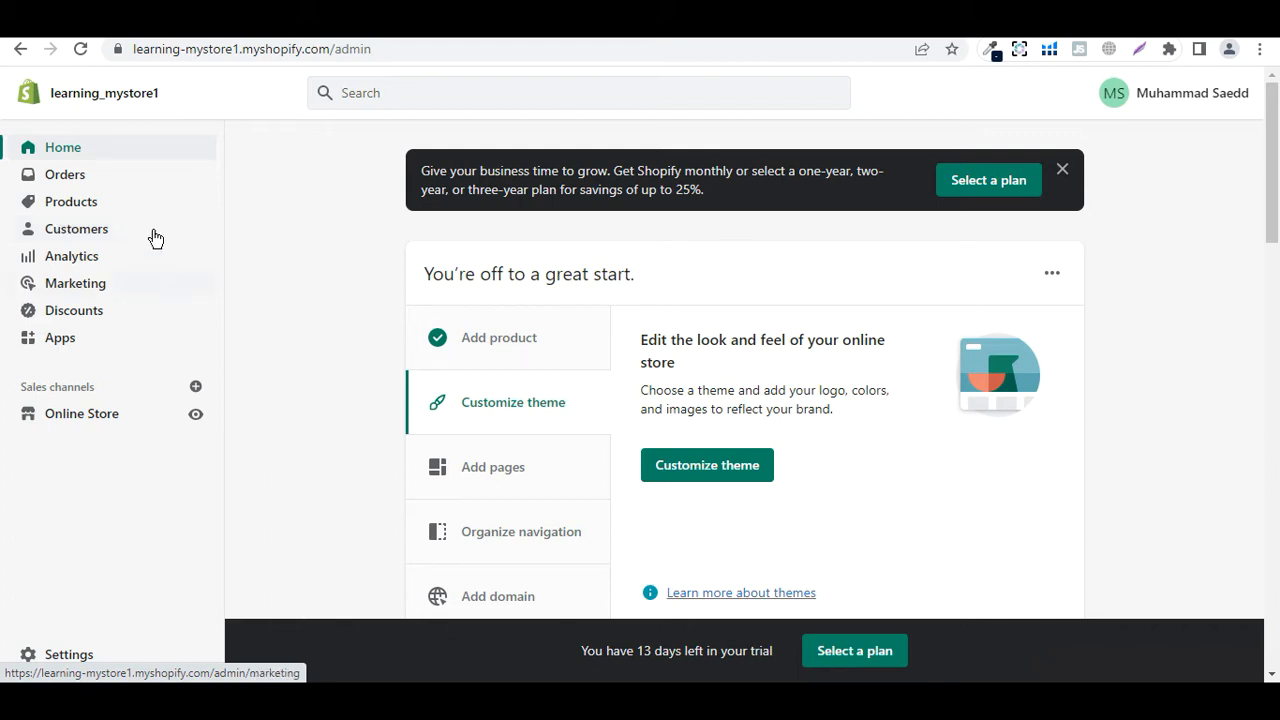
Open the Customers list from the admin sidebar
click(96, 240)
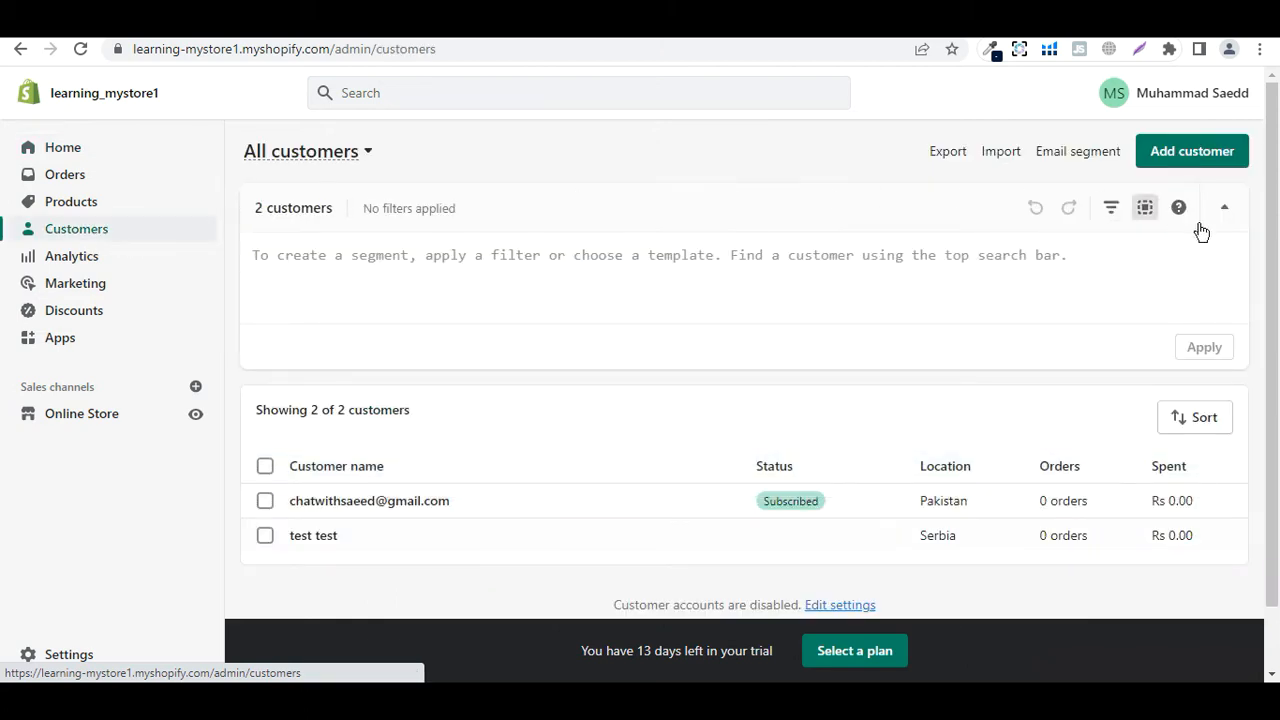
Show the saved customer segments from the All customers dropdown
scroll(1259, 320, down, 1)
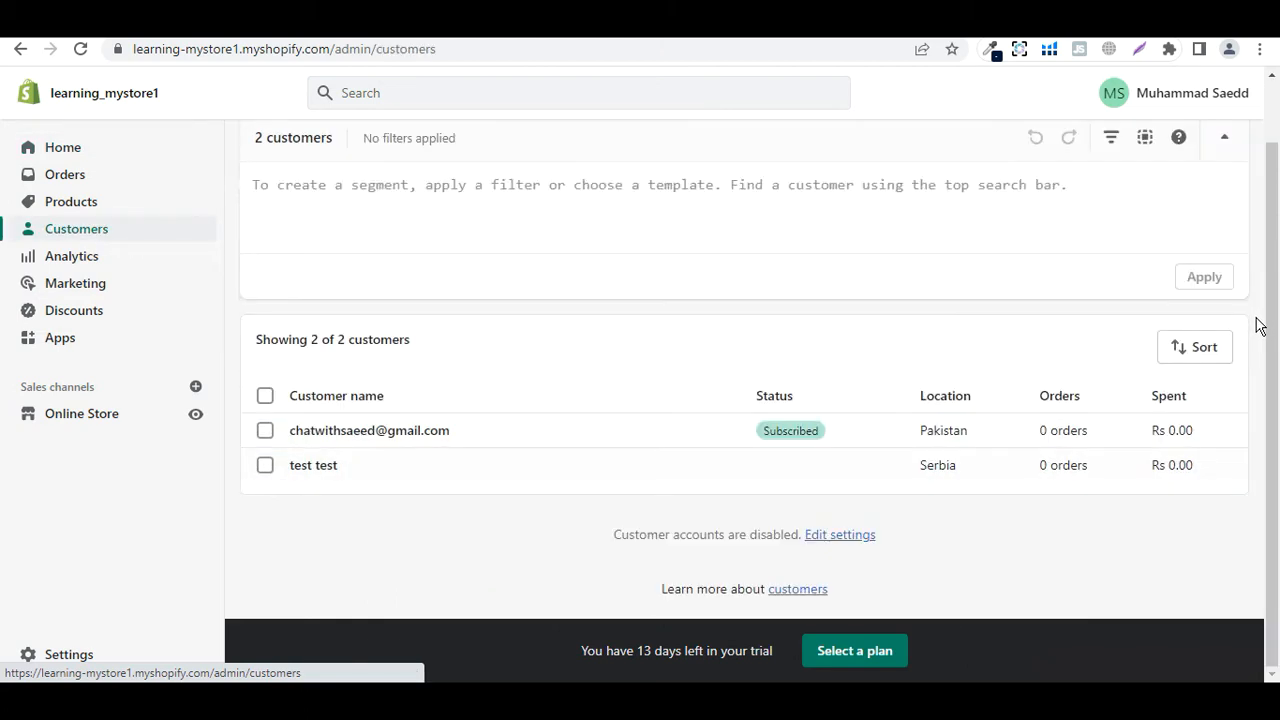
scroll(1259, 325, up, 1)
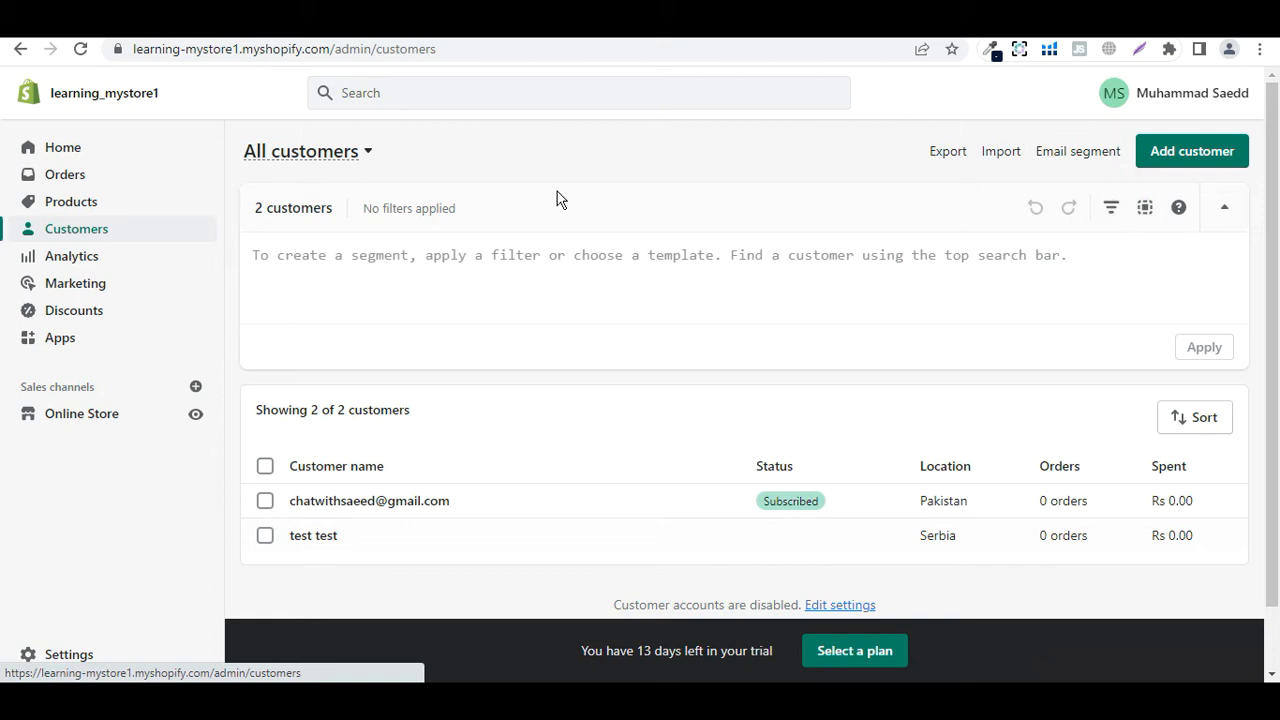
click(367, 162)
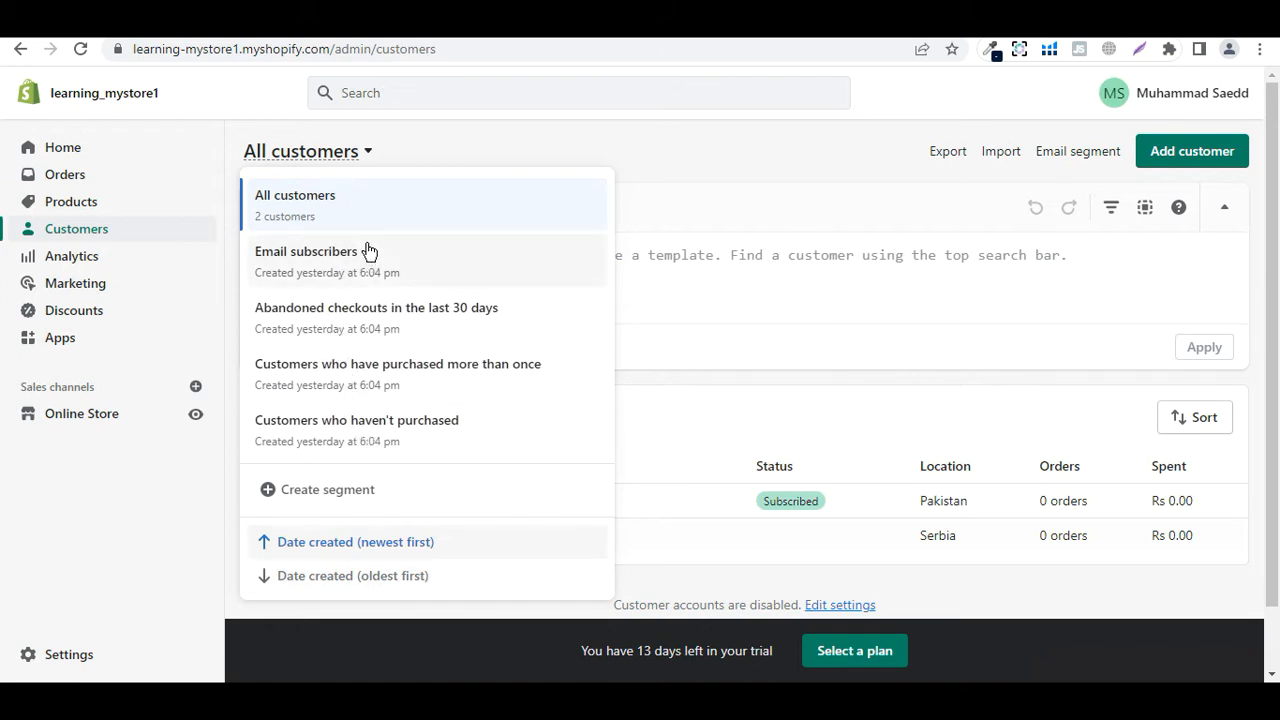
View the 'Customers who have purchased more than once' segment, which matches no customers
click(368, 375)
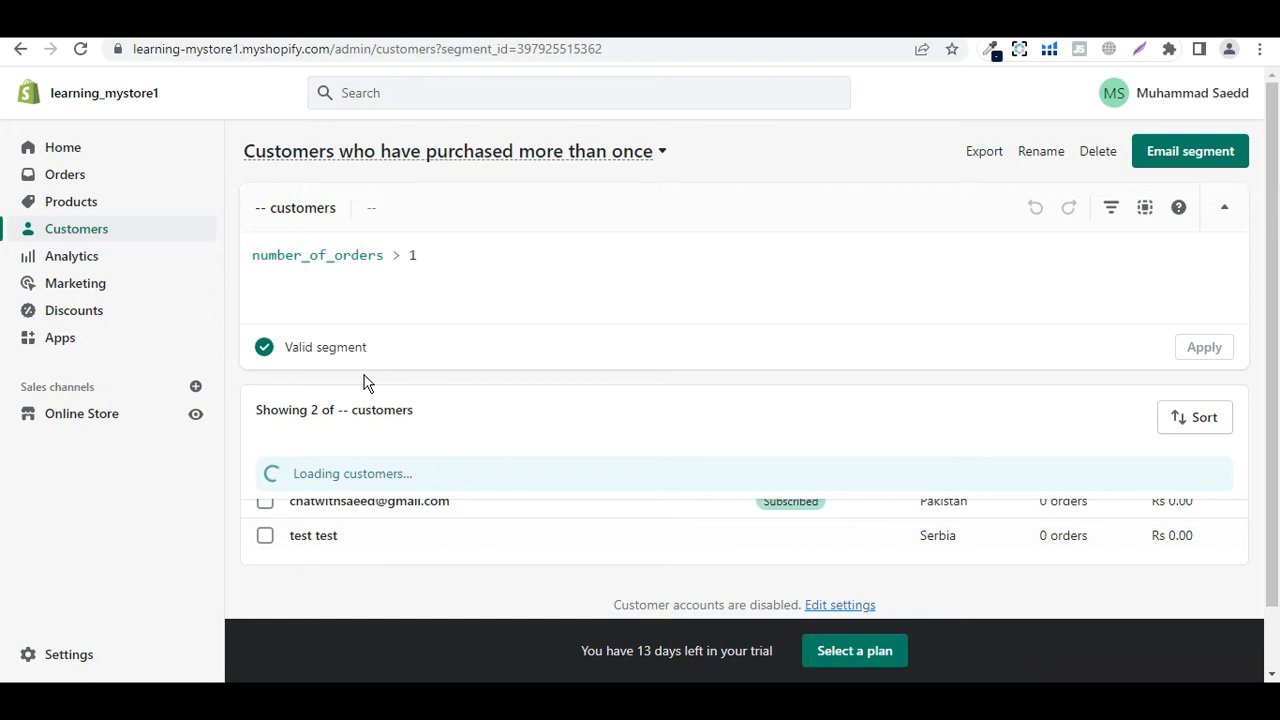
scroll(392, 425, down, 2)
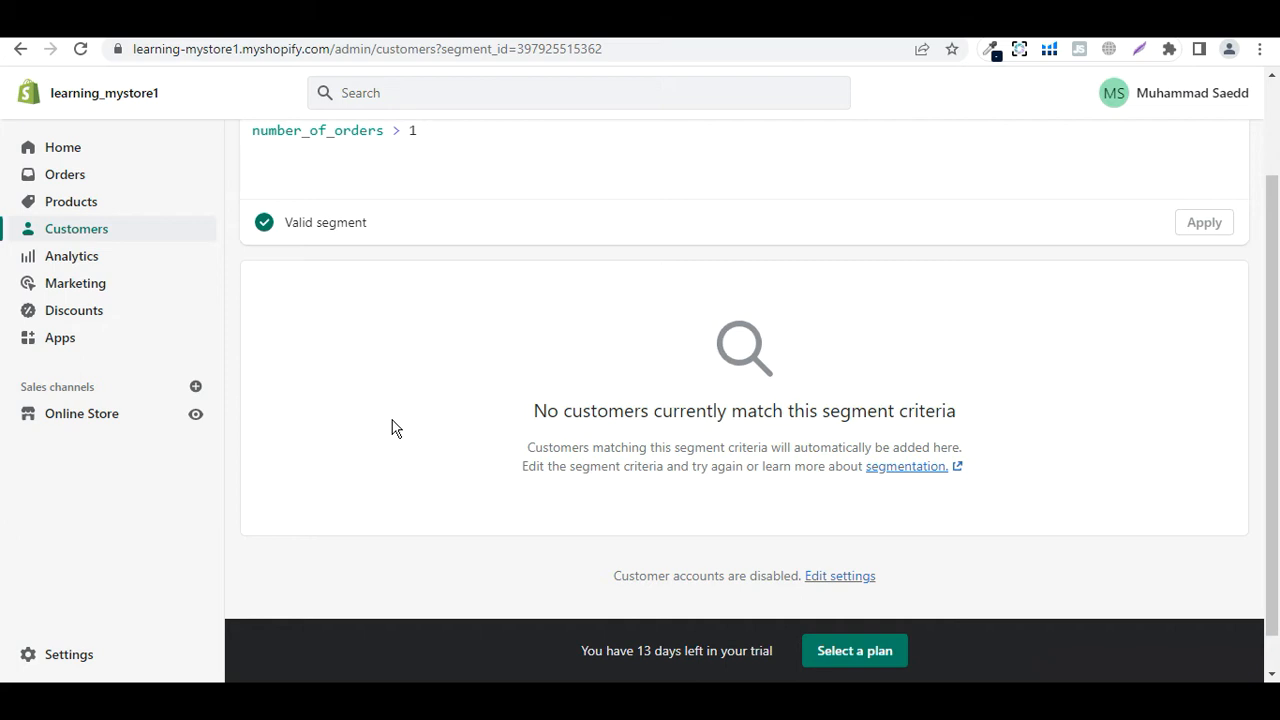
scroll(392, 428, up, 2)
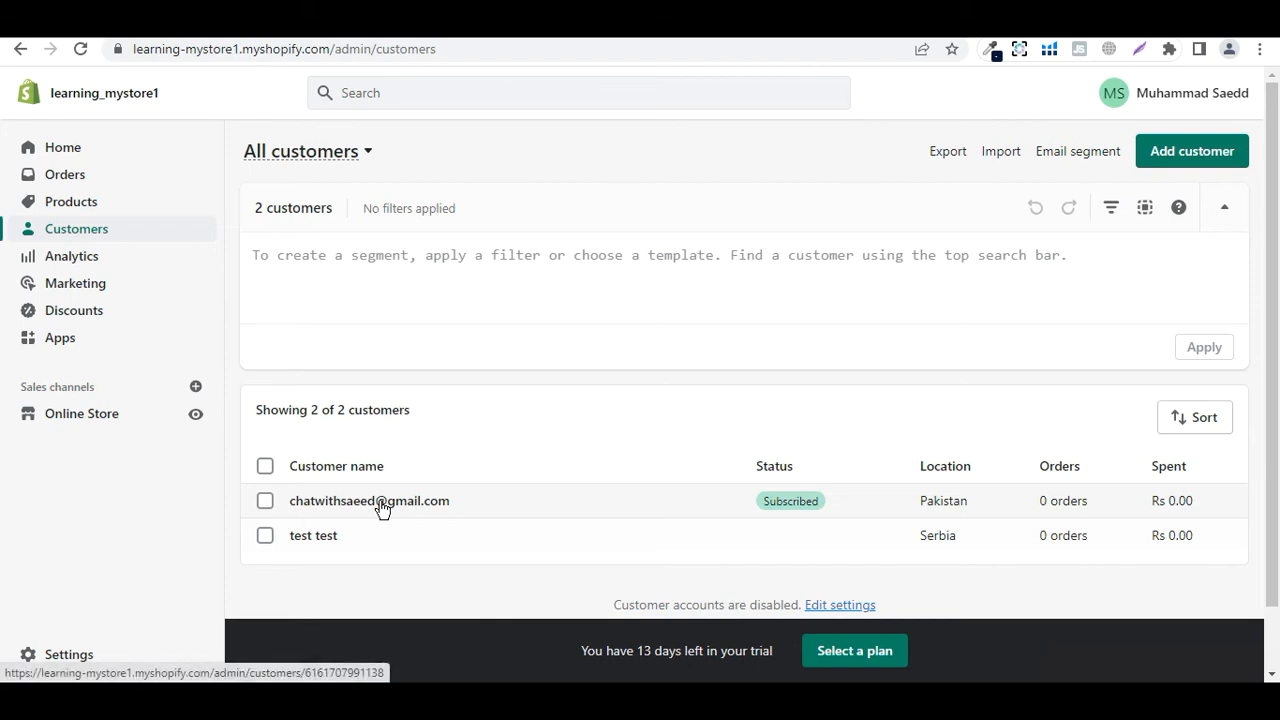
Subscribe a test e-mail address through the storefront footer newsletter form
click(212, 20)
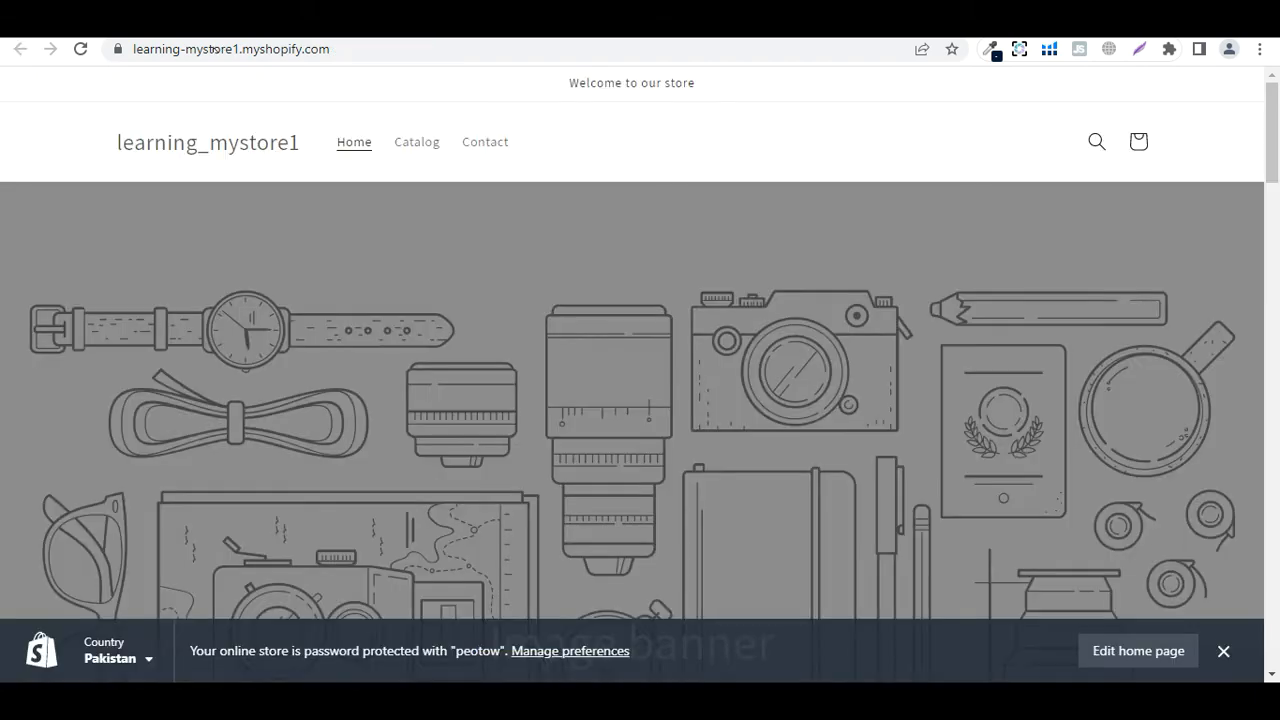
scroll(1123, 257, down, 10)
scroll(1210, 587, down, 15)
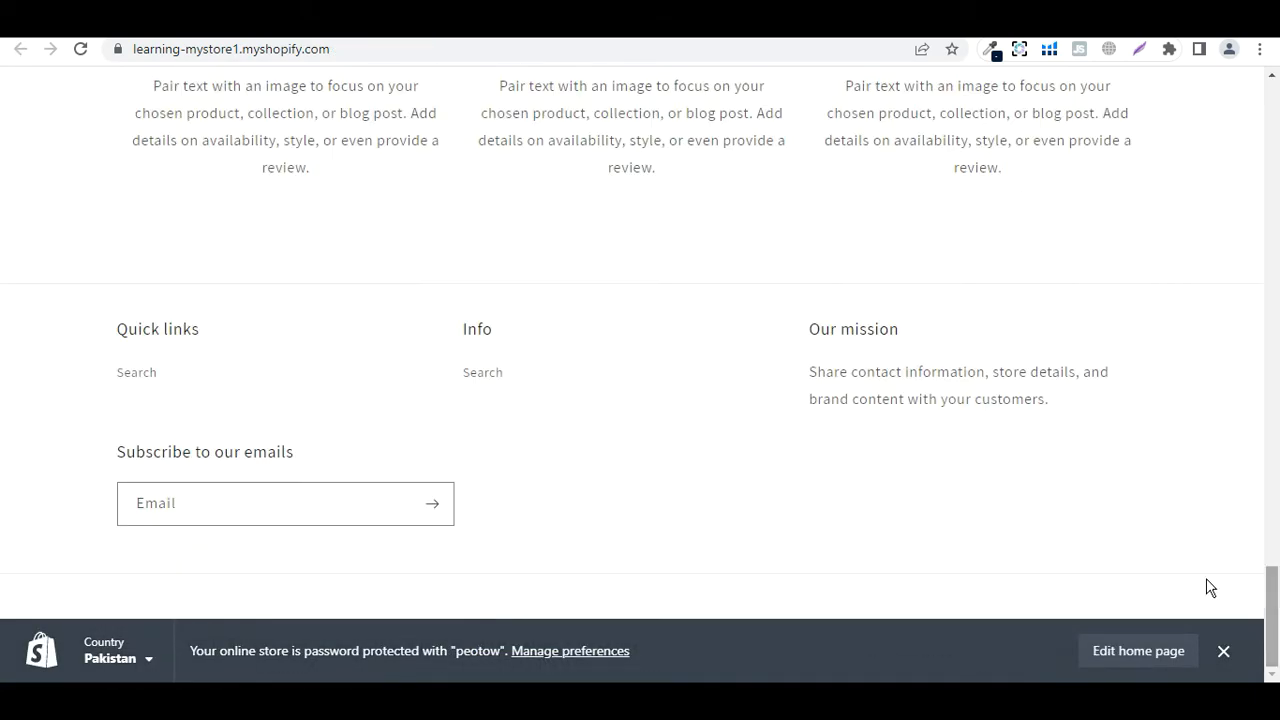
click(225, 514)
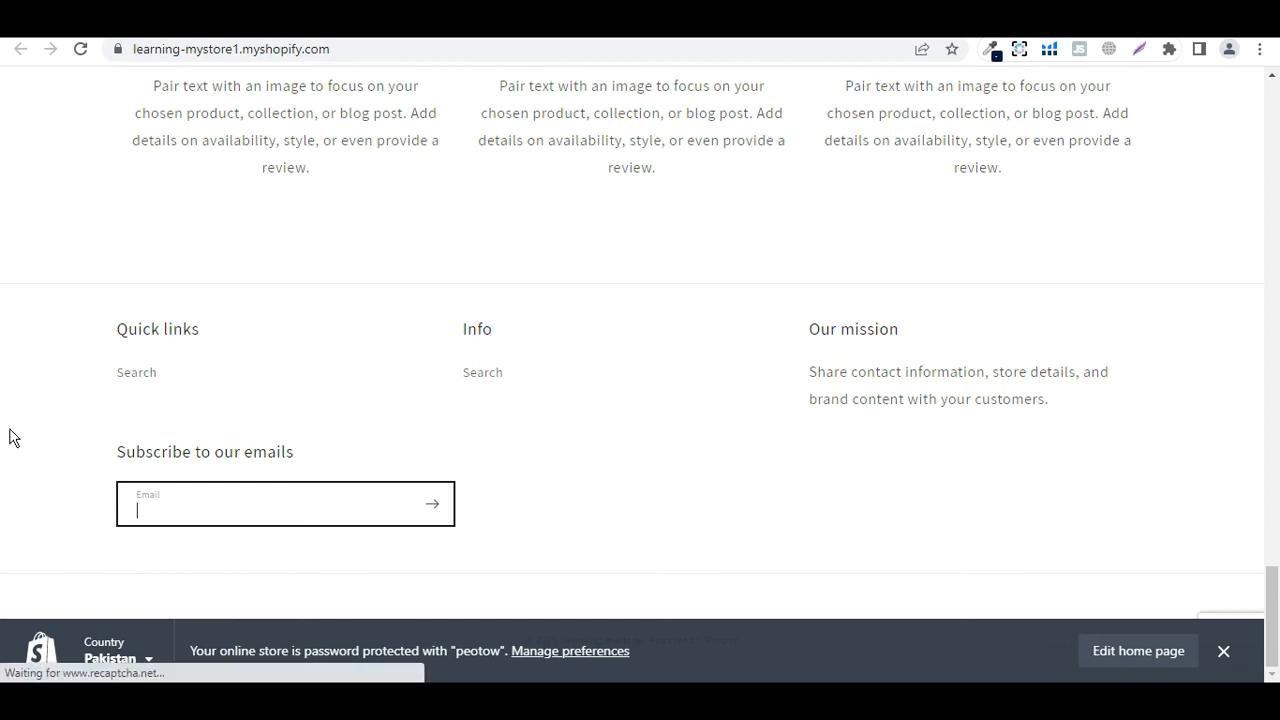
text(test@gmail.com)
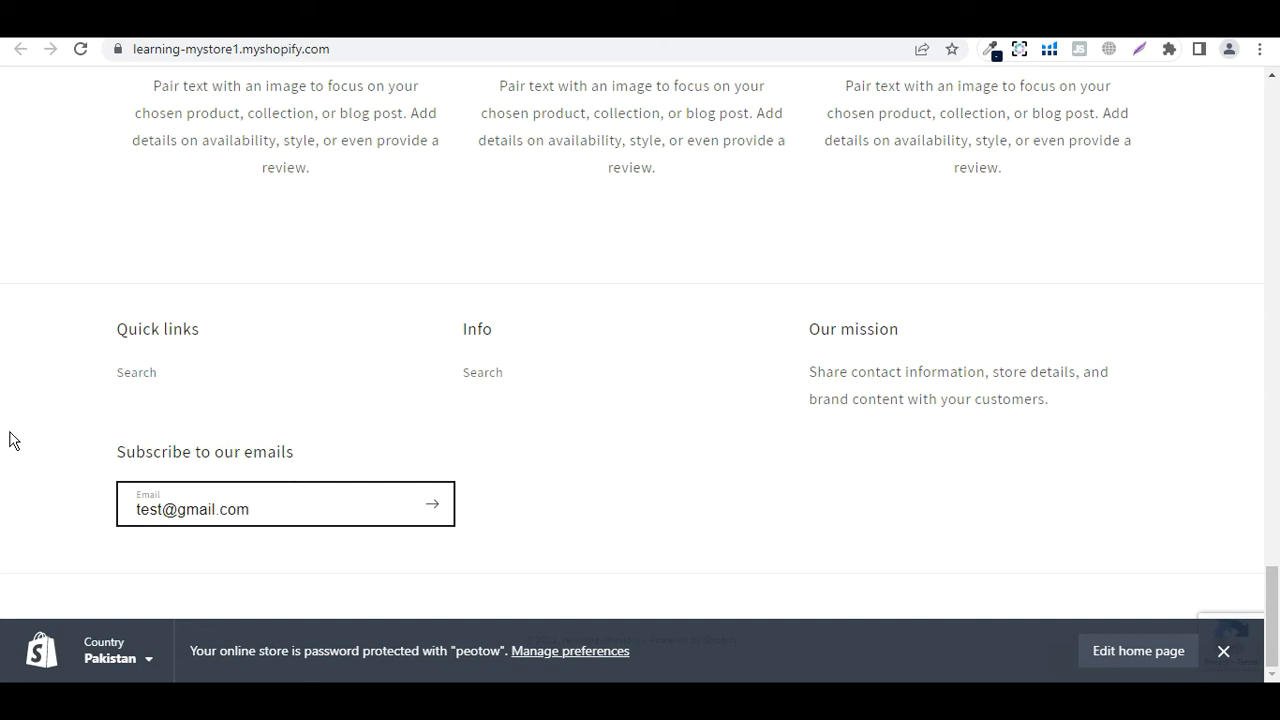
key(Return)
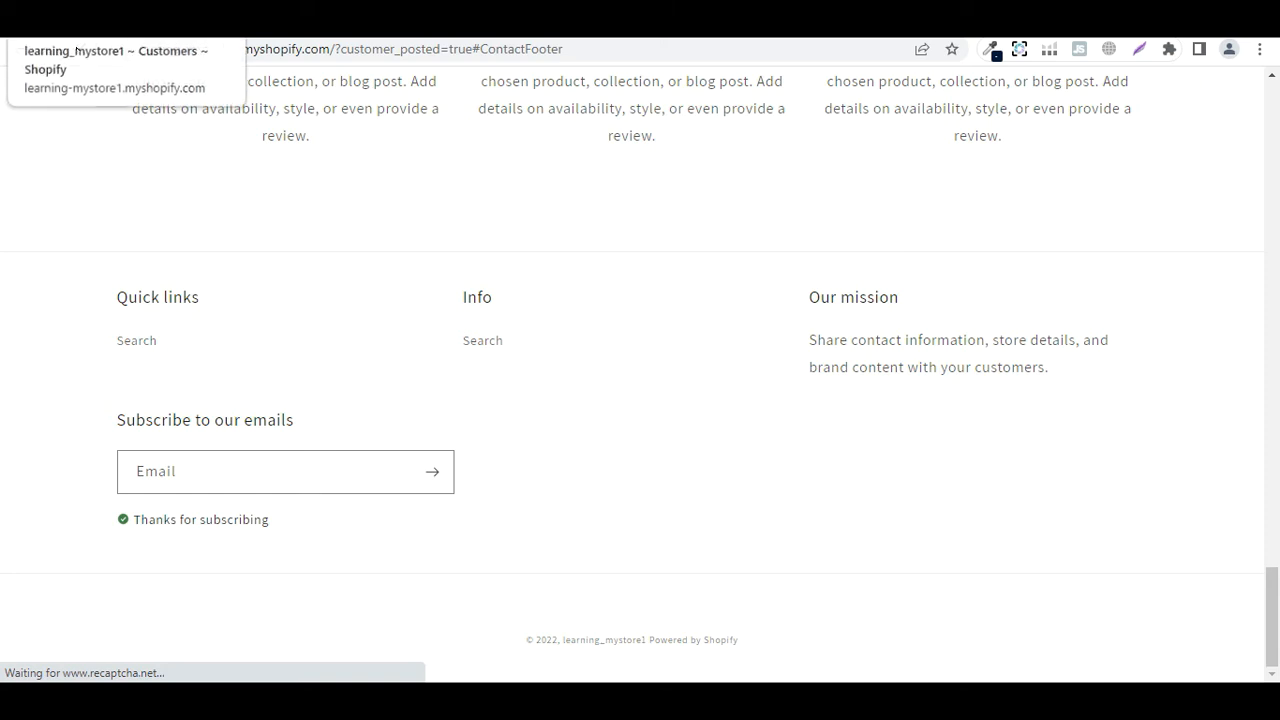
click(100, 20)
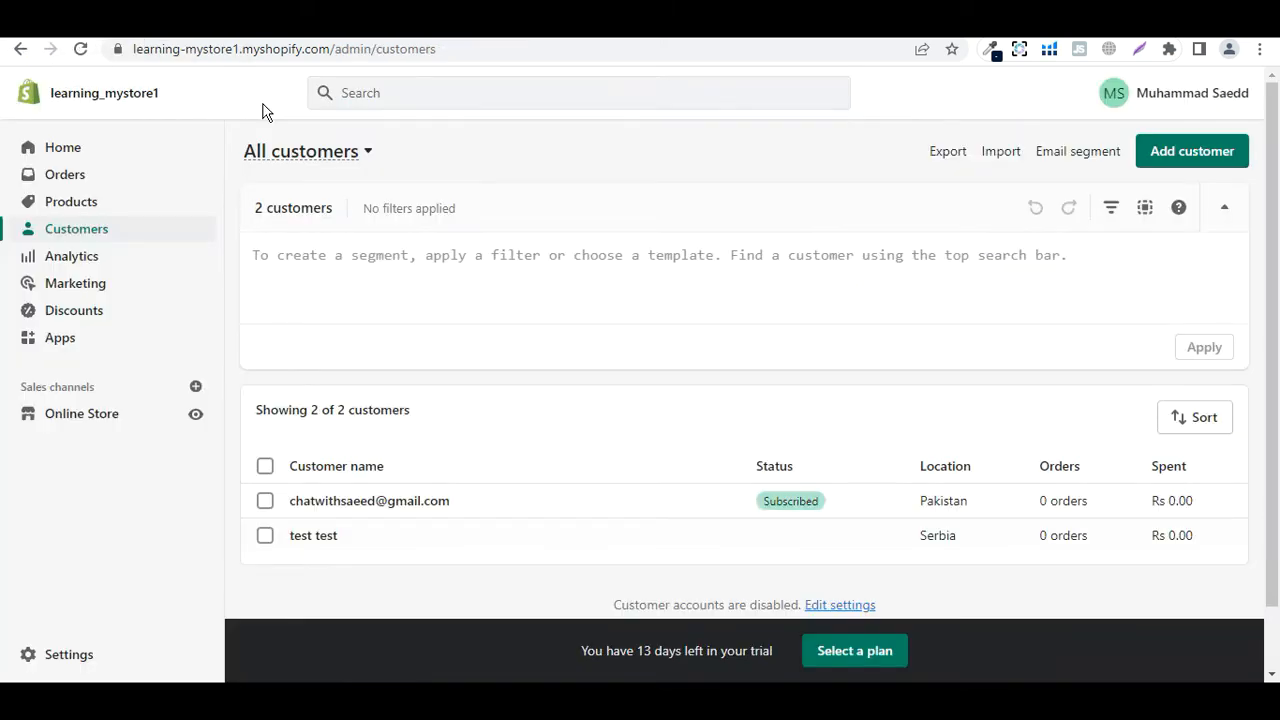
Reload the admin customers list so the new subscriber shows as Subscribed
click(80, 49)
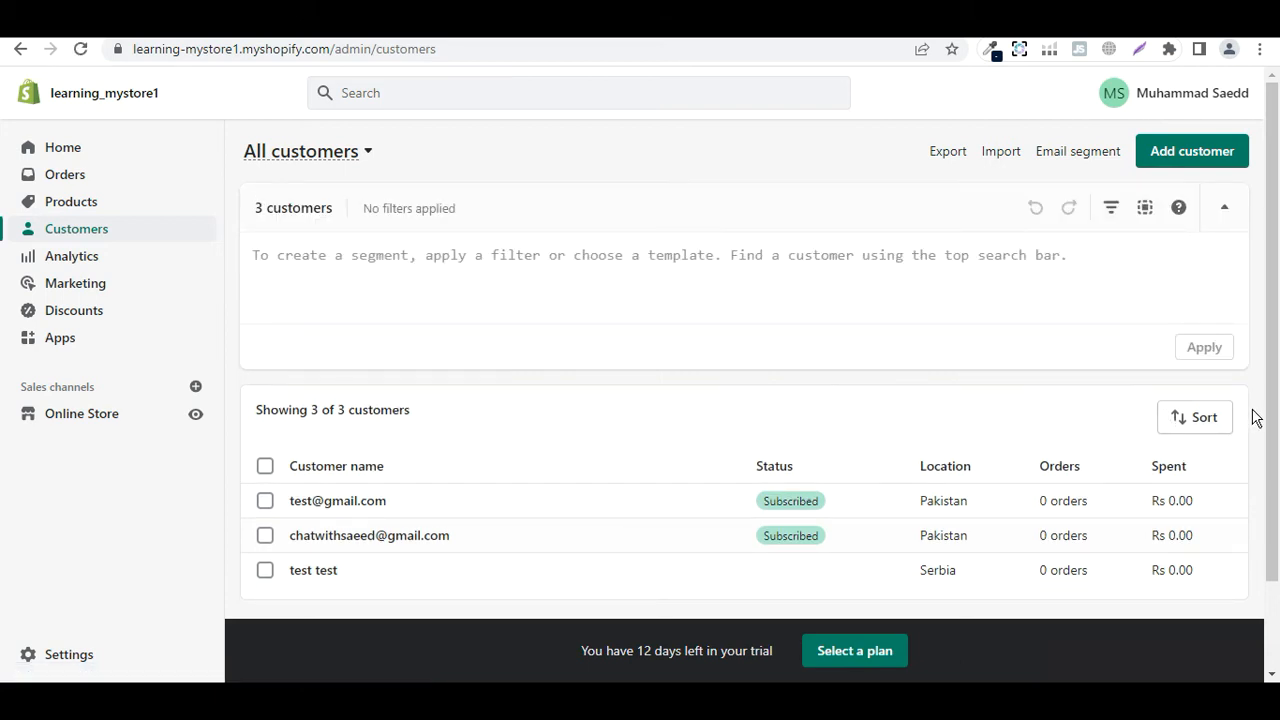
Start a new customer and enter the first name, last name and e-mail address
click(1184, 165)
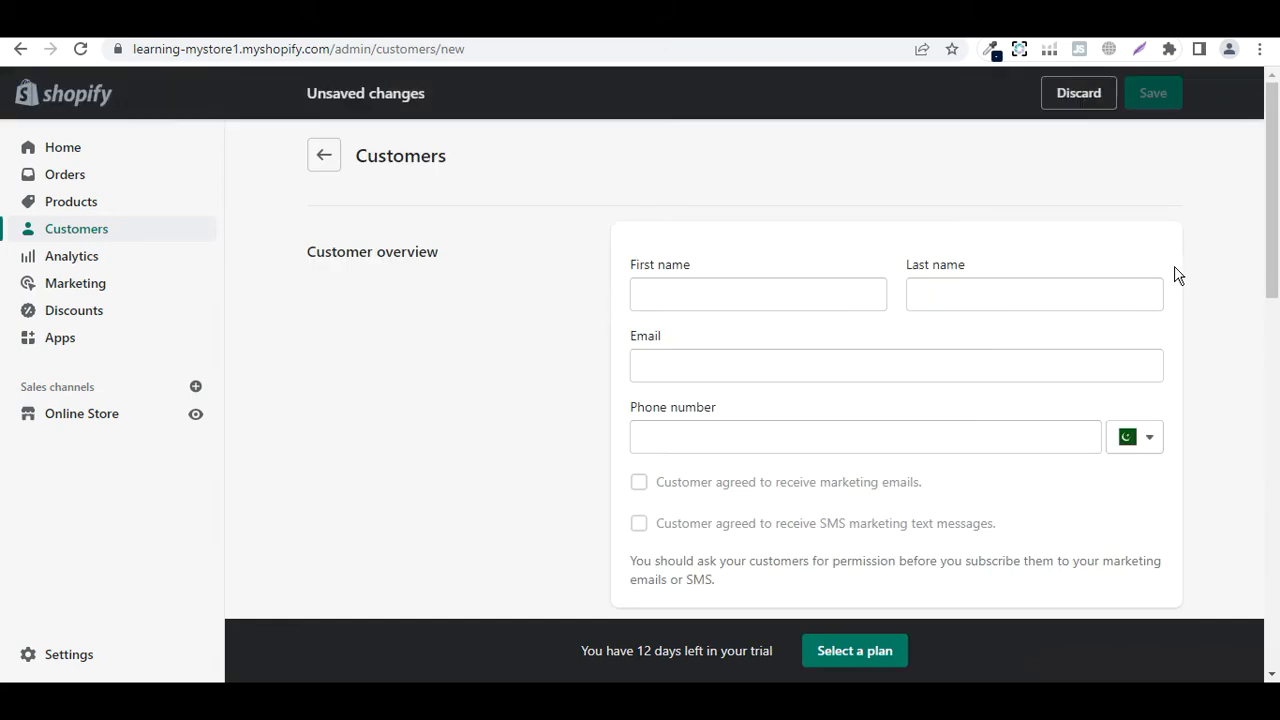
click(681, 292)
text(test)
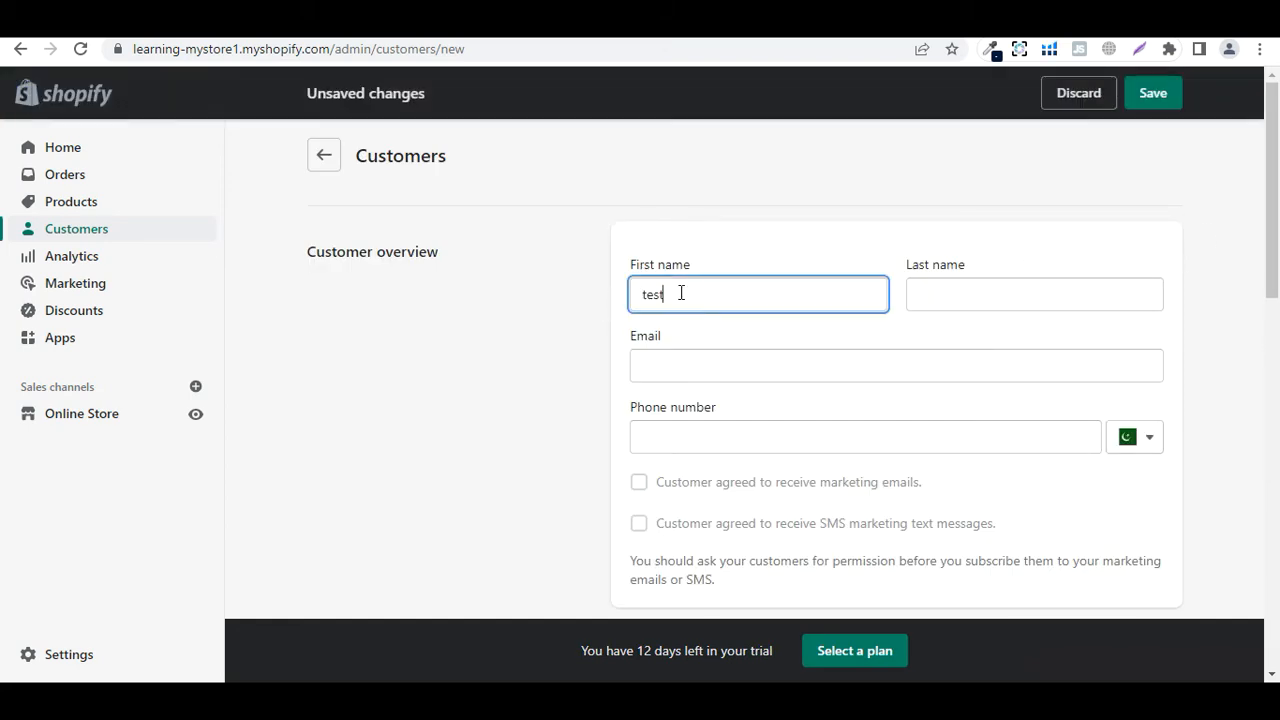
click(932, 294)
click(831, 376)
text(test@shopif)
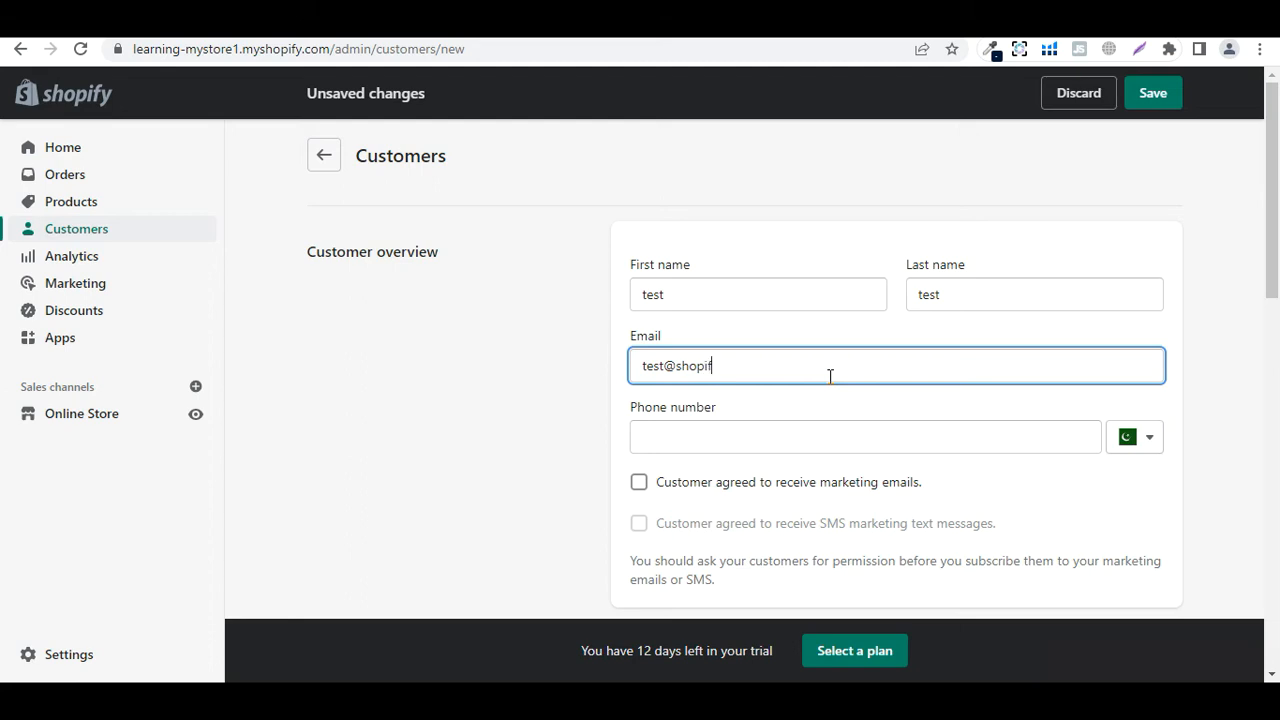
text(y.com)
Add the customer's phone number and tick consent to receive marketing emails
scroll(1176, 654, down, 1)
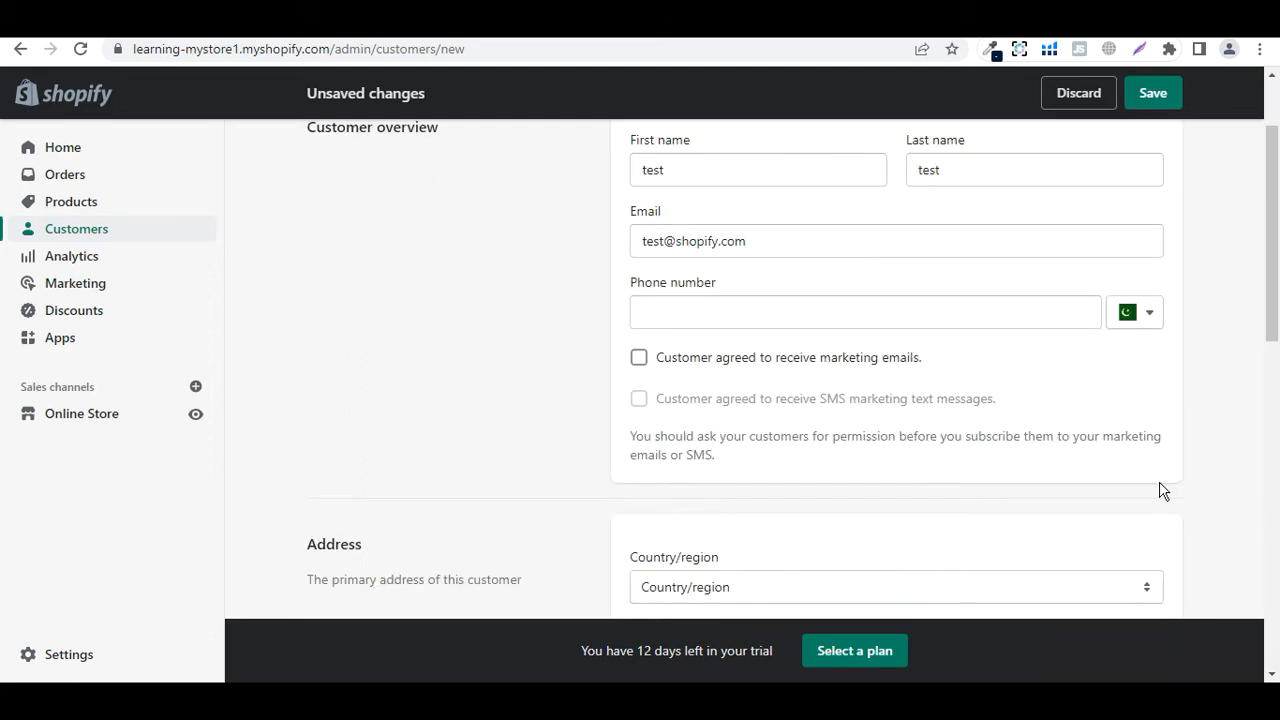
click(857, 310)
text(1234567889)
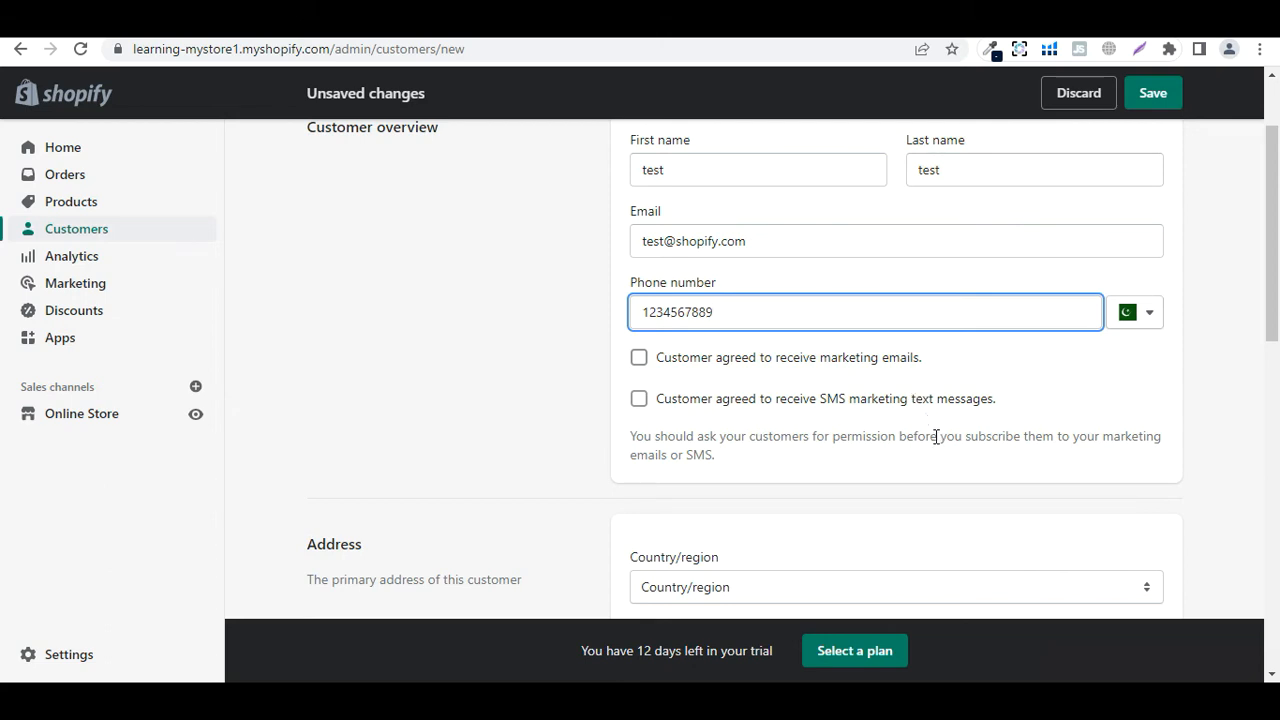
click(641, 360)
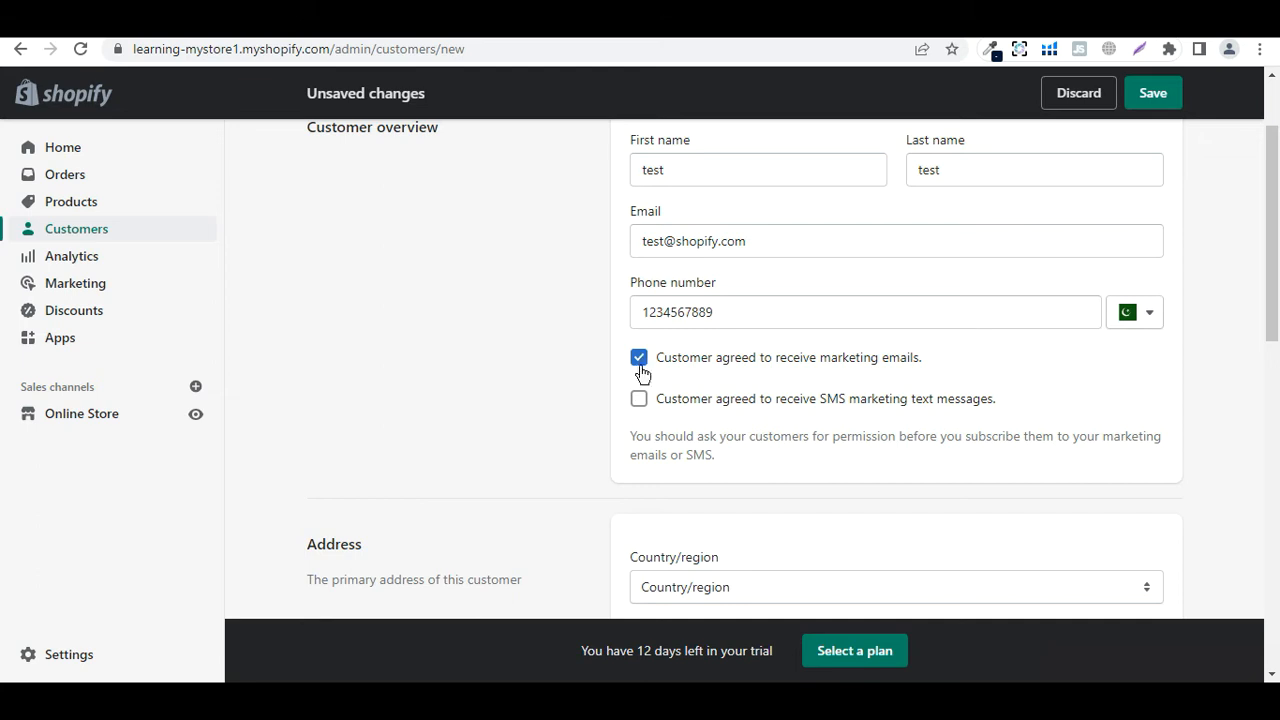
scroll(789, 443, down, 2)
scroll(870, 400, down, 2)
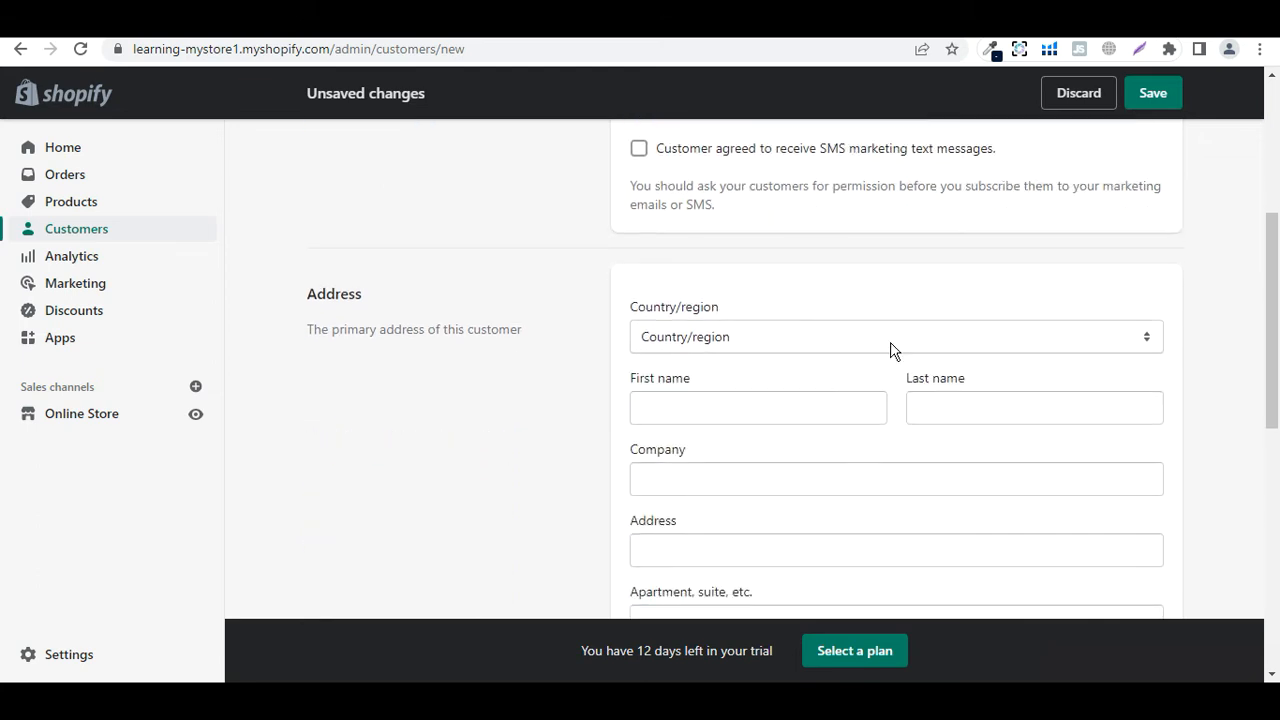
Set the address country to United Kingdom and try saving the new customer
click(890, 343)
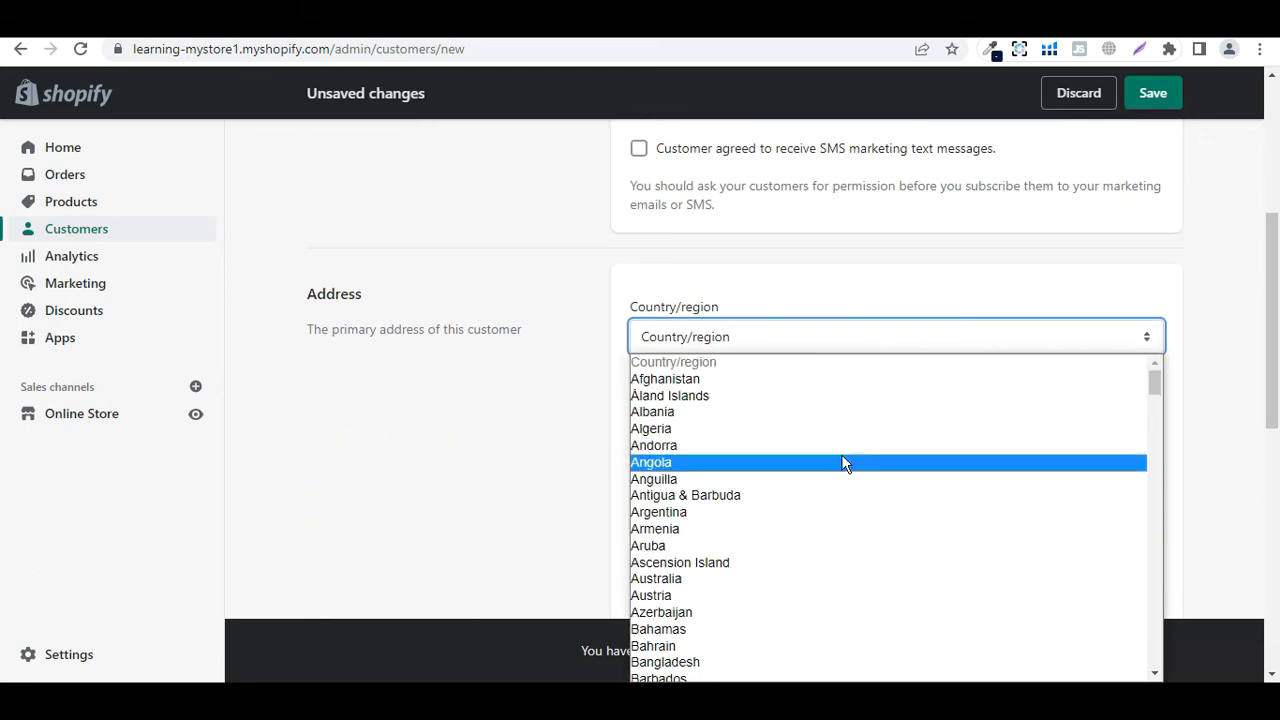
scroll(842, 460, down, 20)
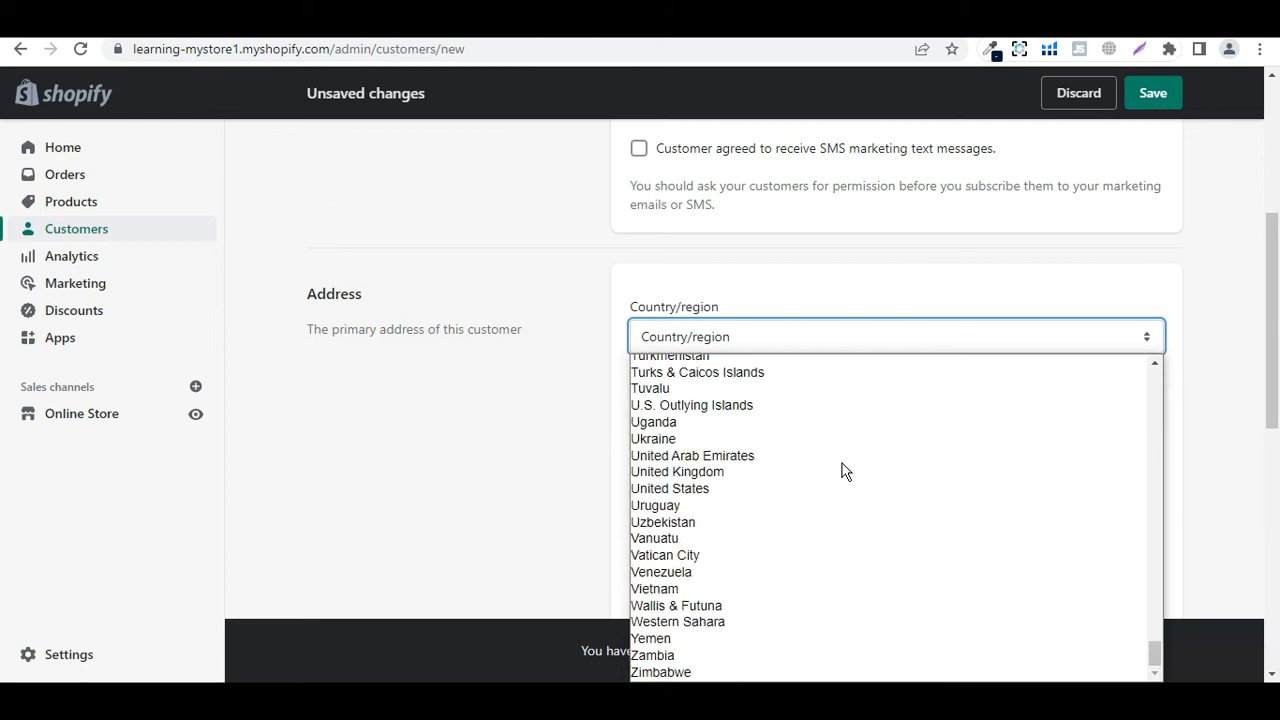
click(766, 473)
scroll(877, 423, down, 1)
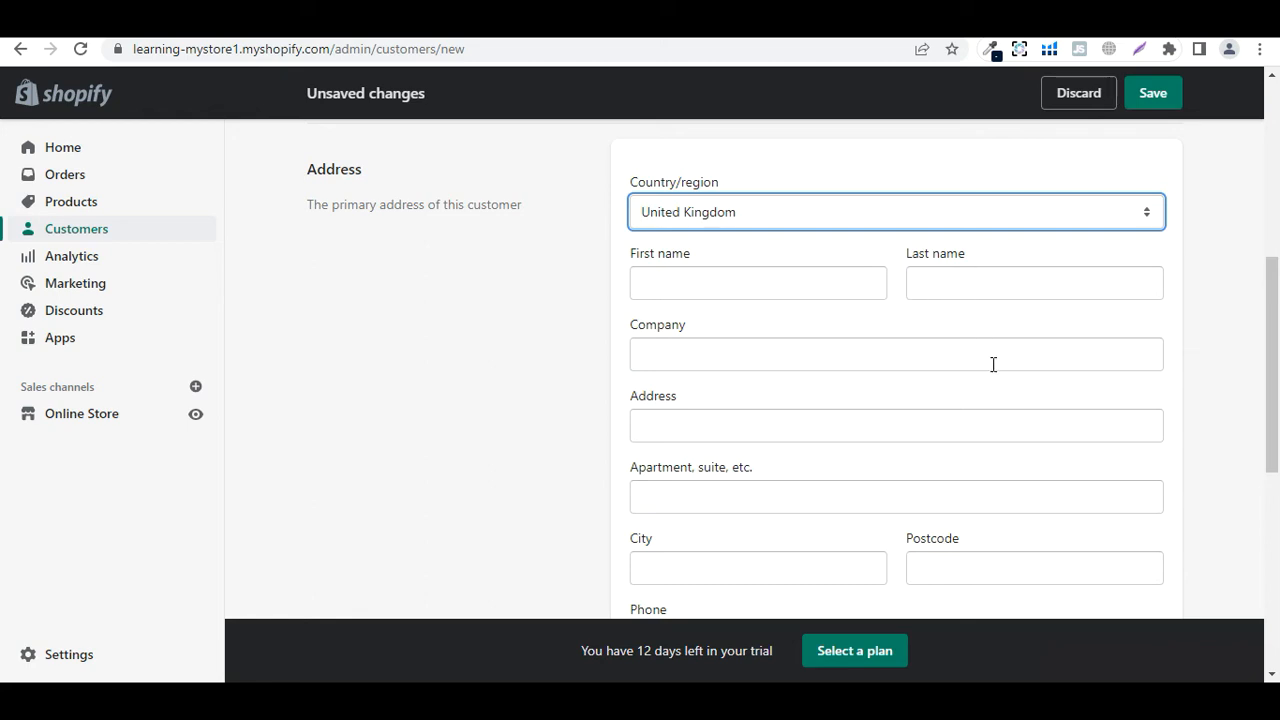
scroll(993, 364, down, 4)
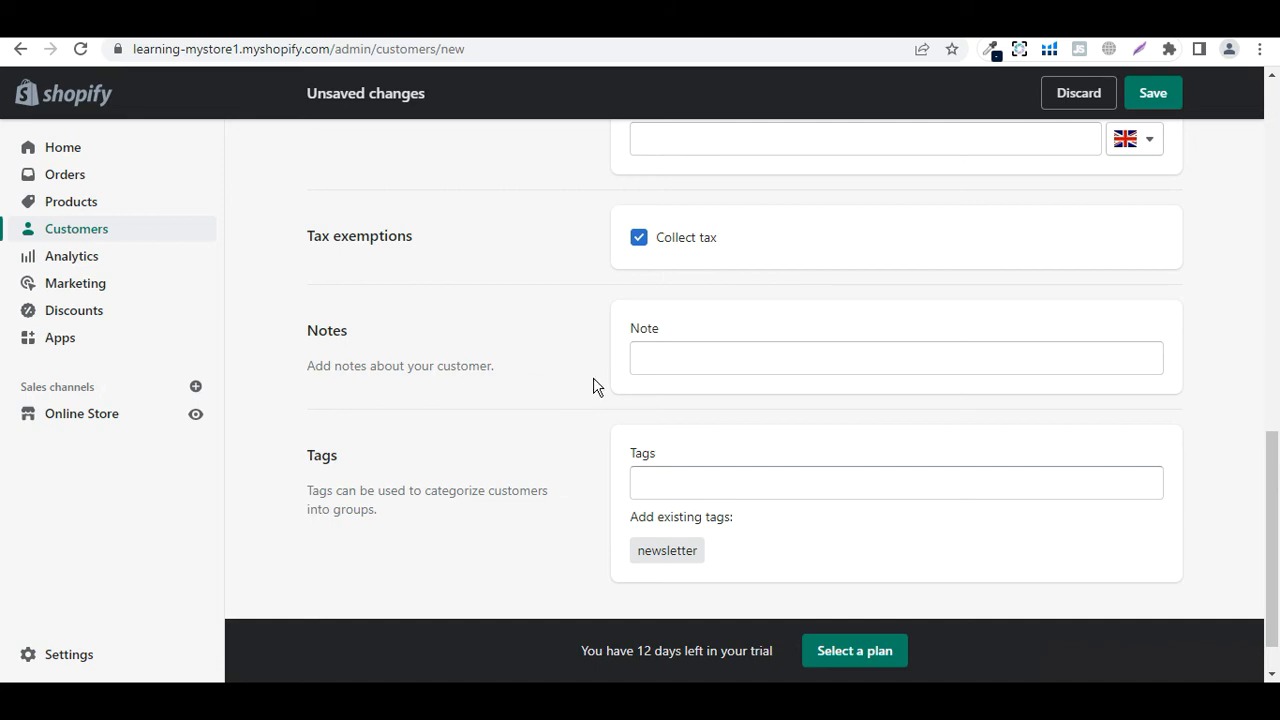
scroll(557, 463, down, 1)
click(660, 435)
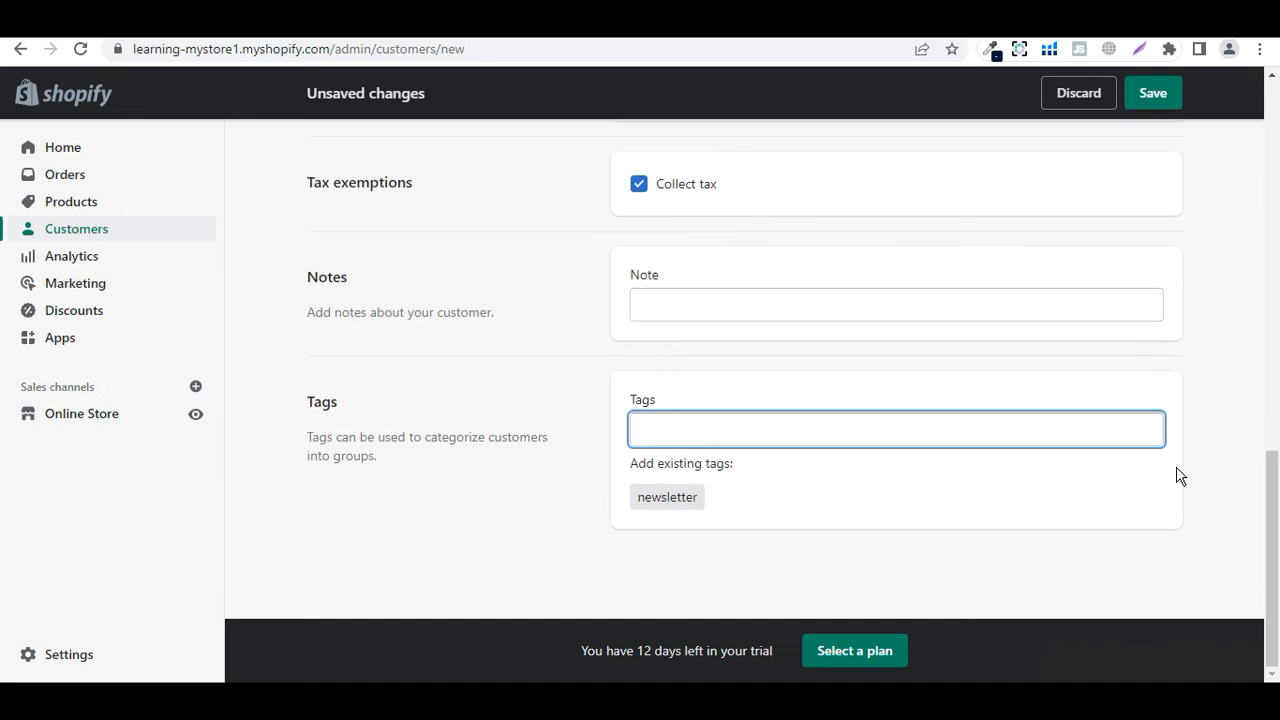
click(1168, 98)
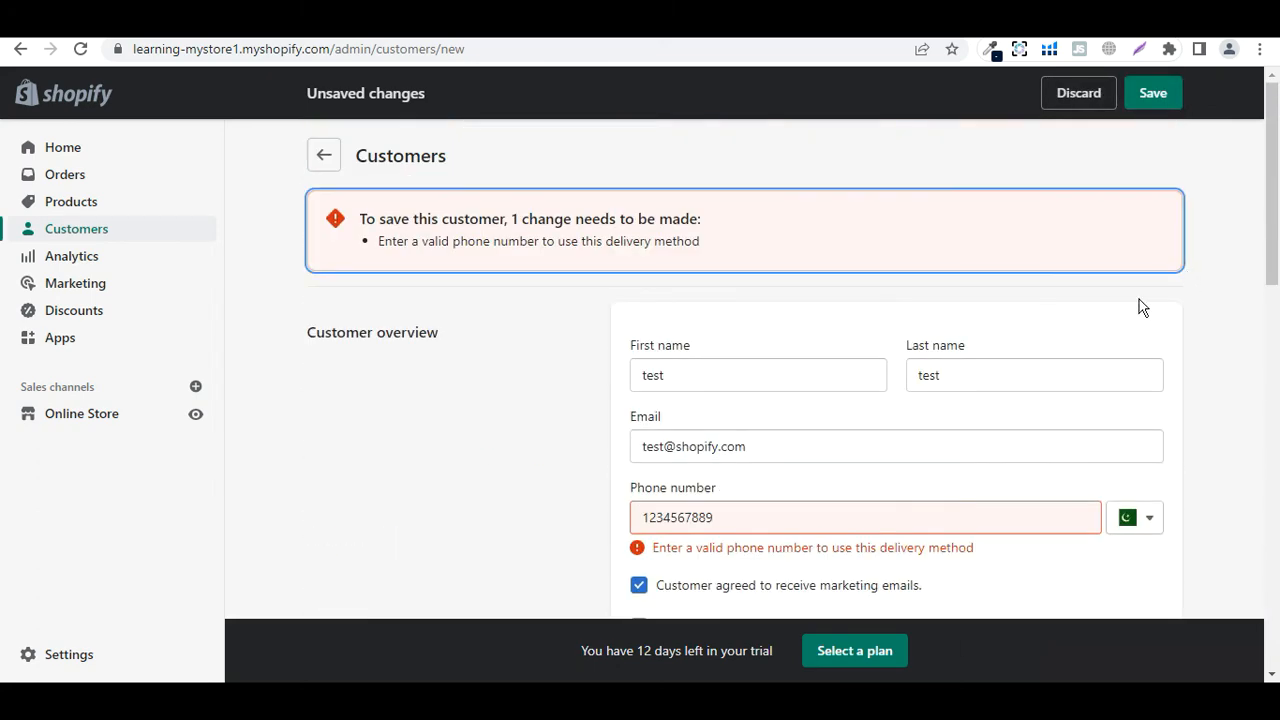
Replace the rejected phone number with a valid one and save the customer
click(767, 515)
drag(766, 515, 623, 523)
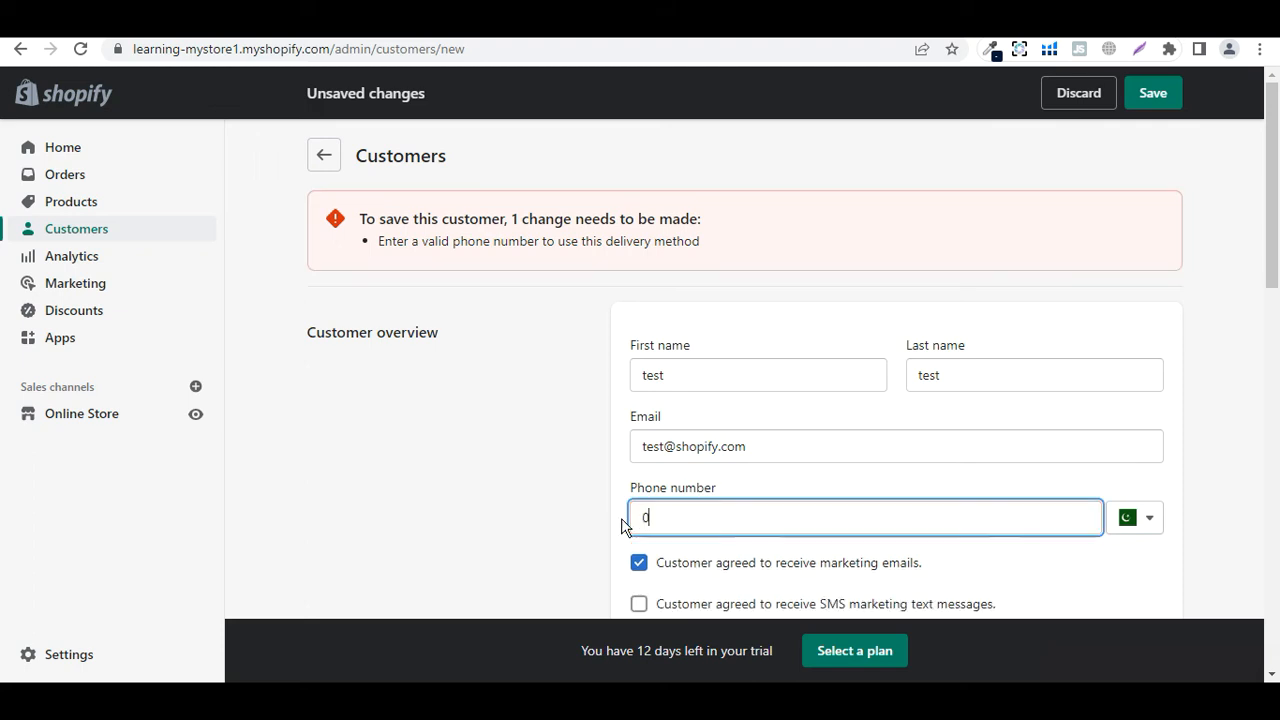
click(1153, 92)
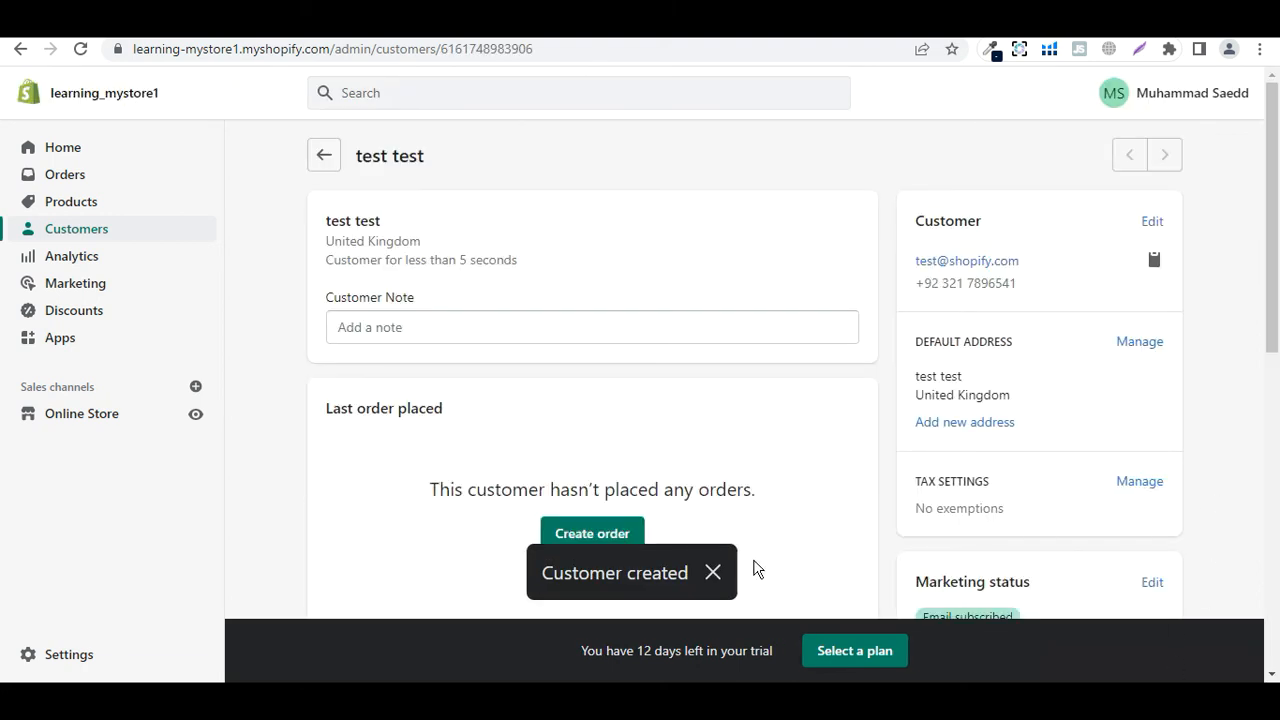
click(77, 232)
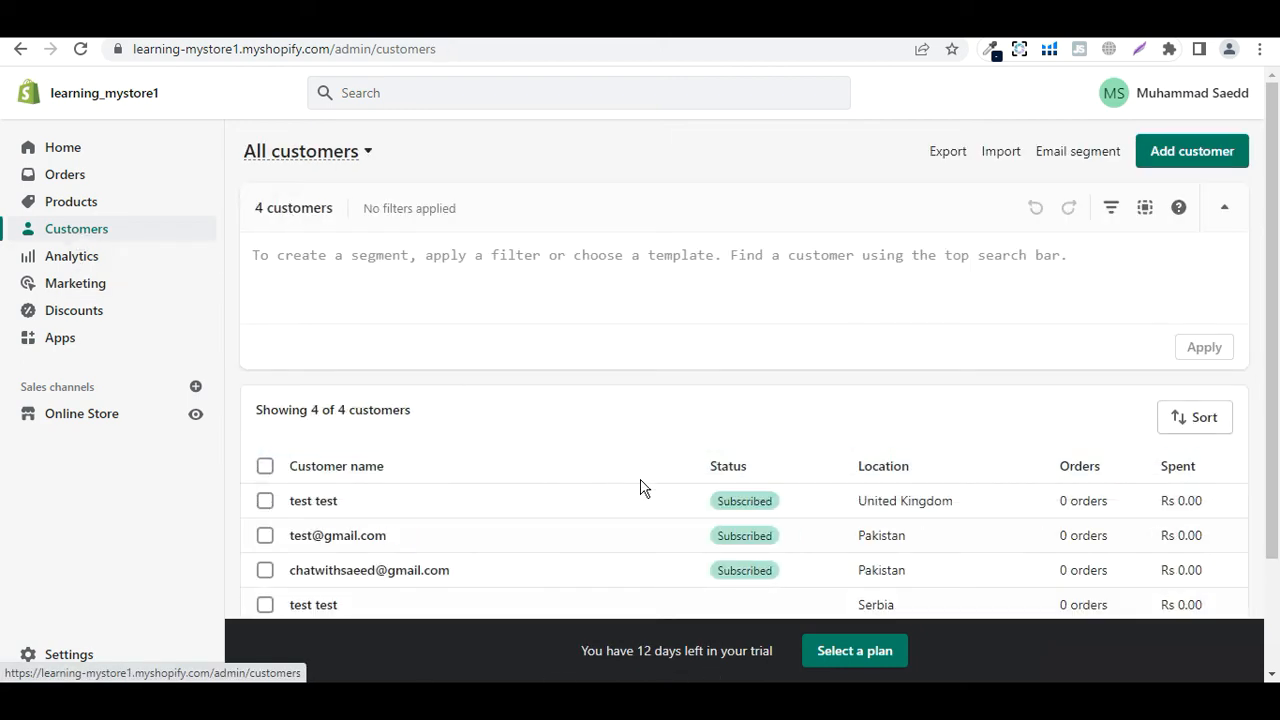
Review the four-customer list and open the Export customers dialog
scroll(640, 488, down, 2)
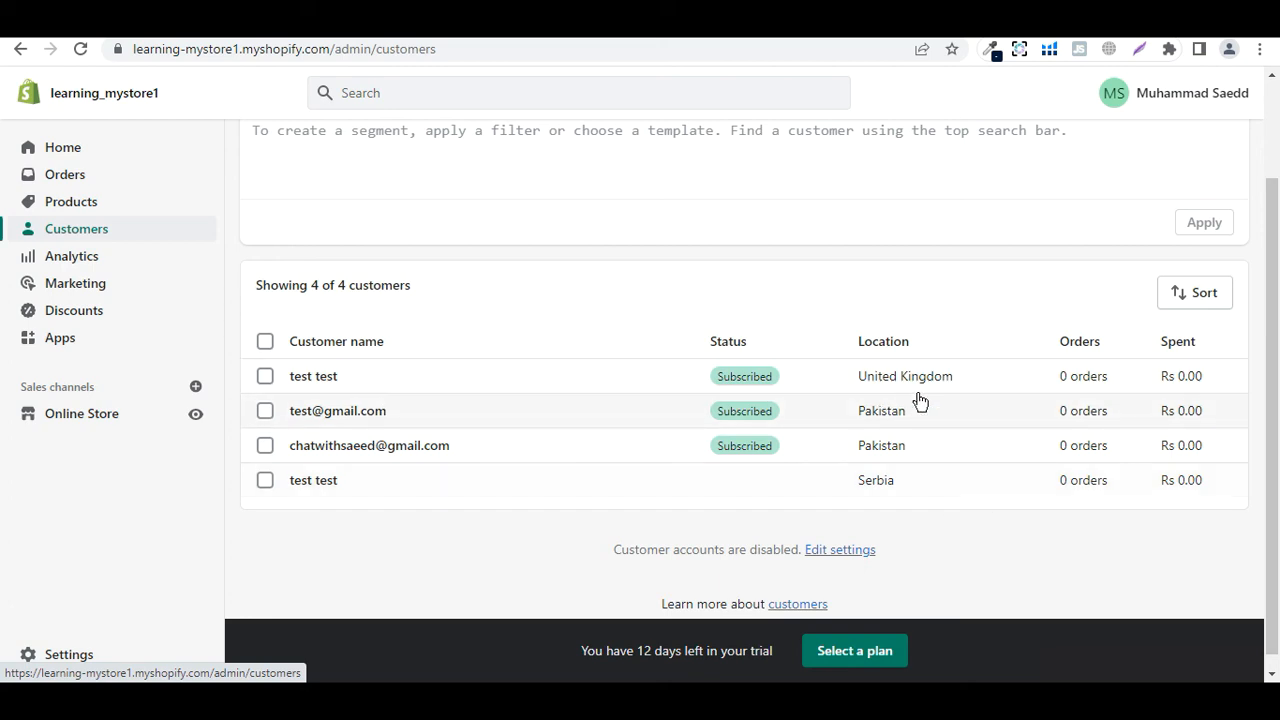
scroll(917, 400, up, 2)
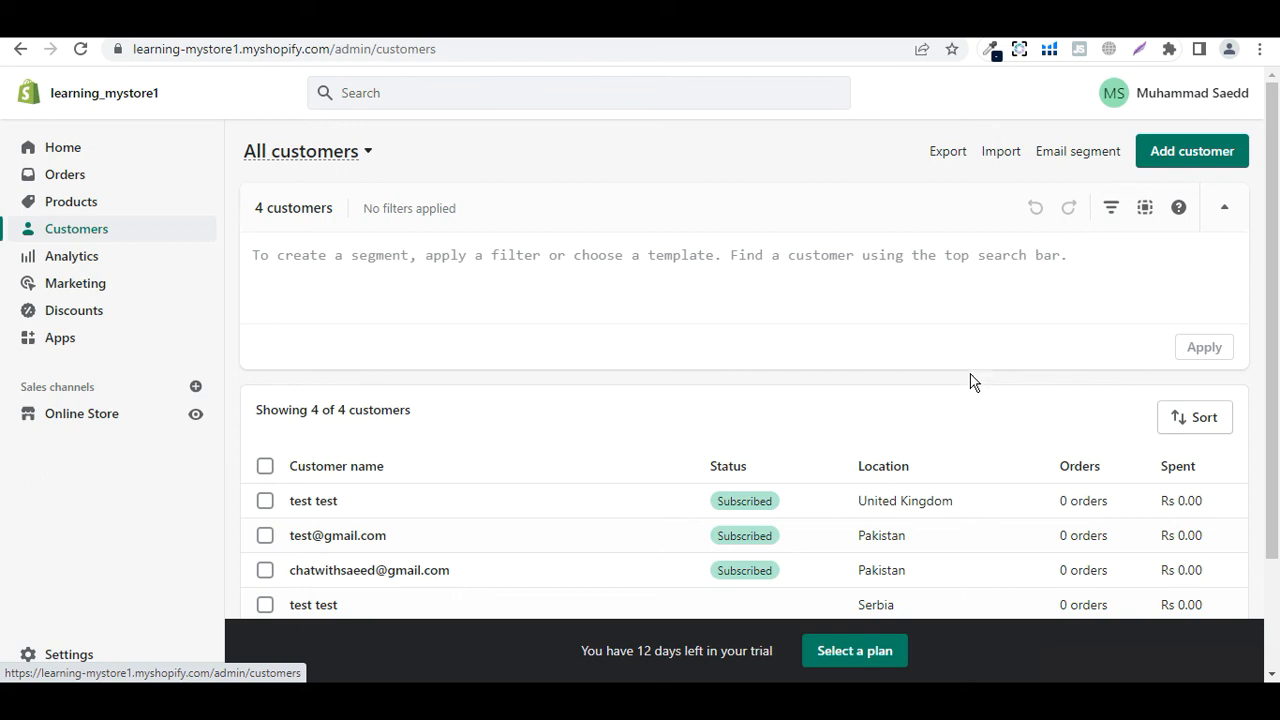
click(948, 160)
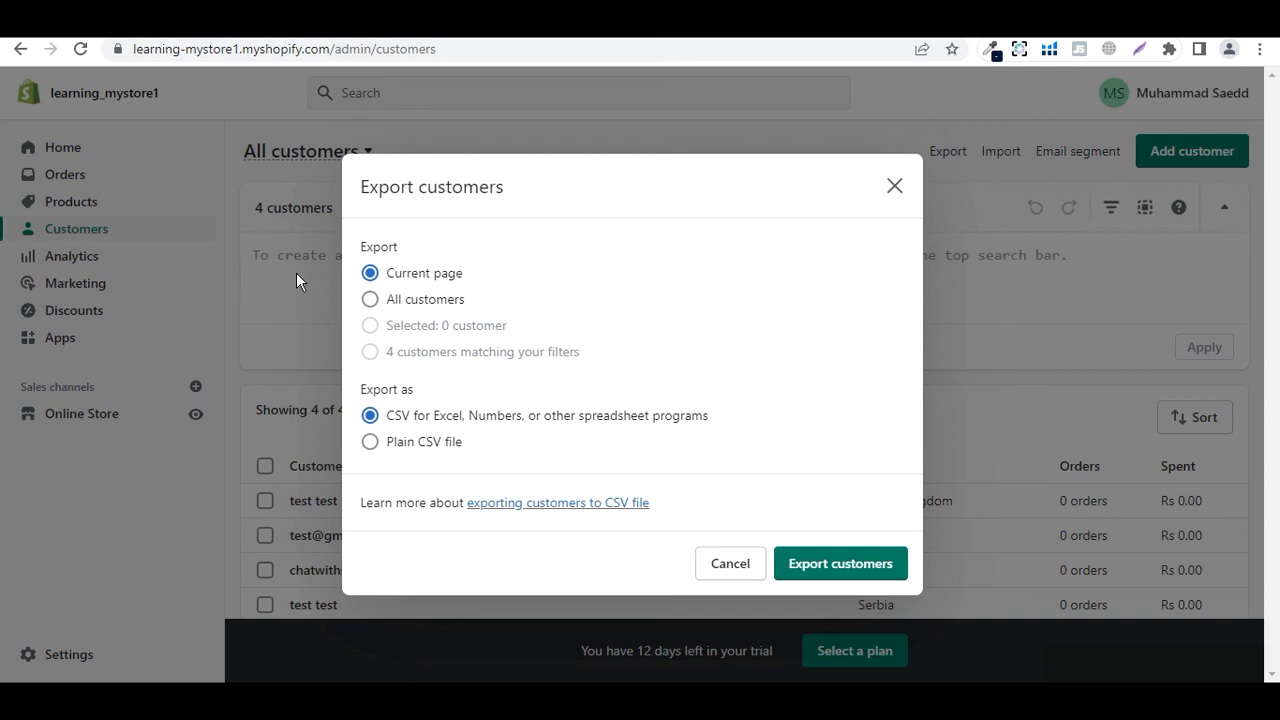
Export all customers as a plain CSV file and dismiss the email delivery notice
click(369, 299)
click(369, 443)
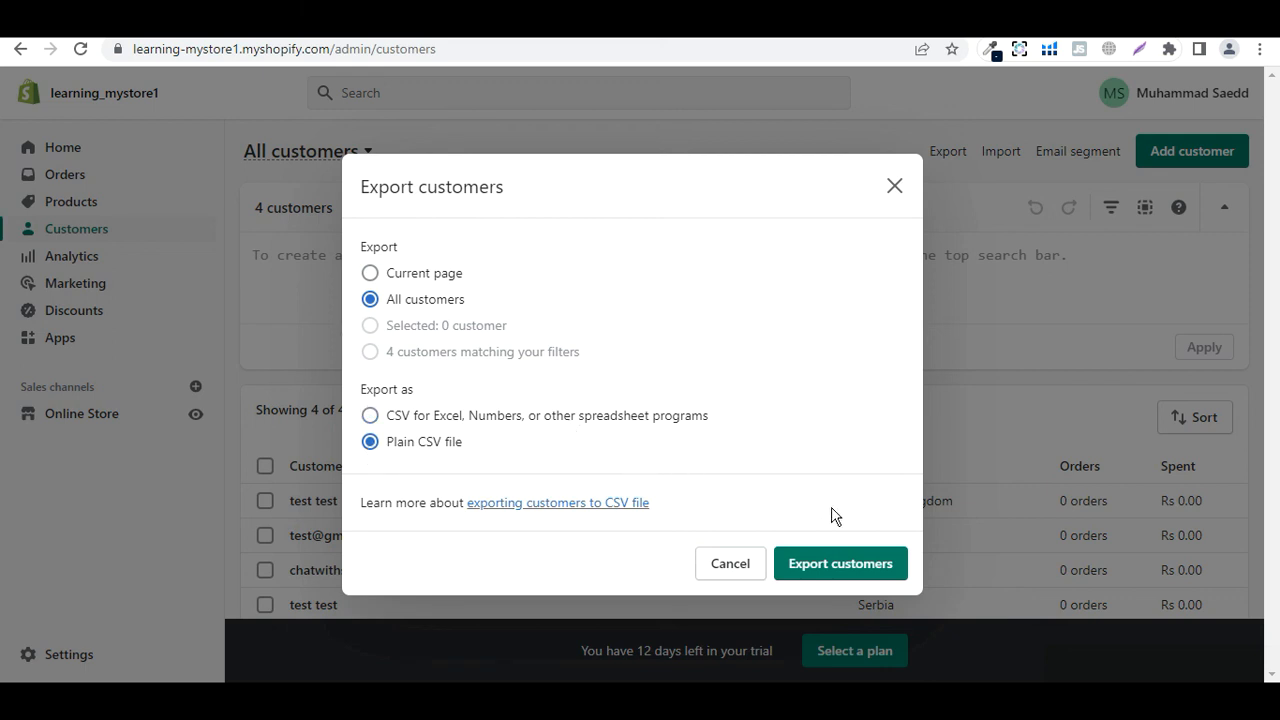
click(837, 563)
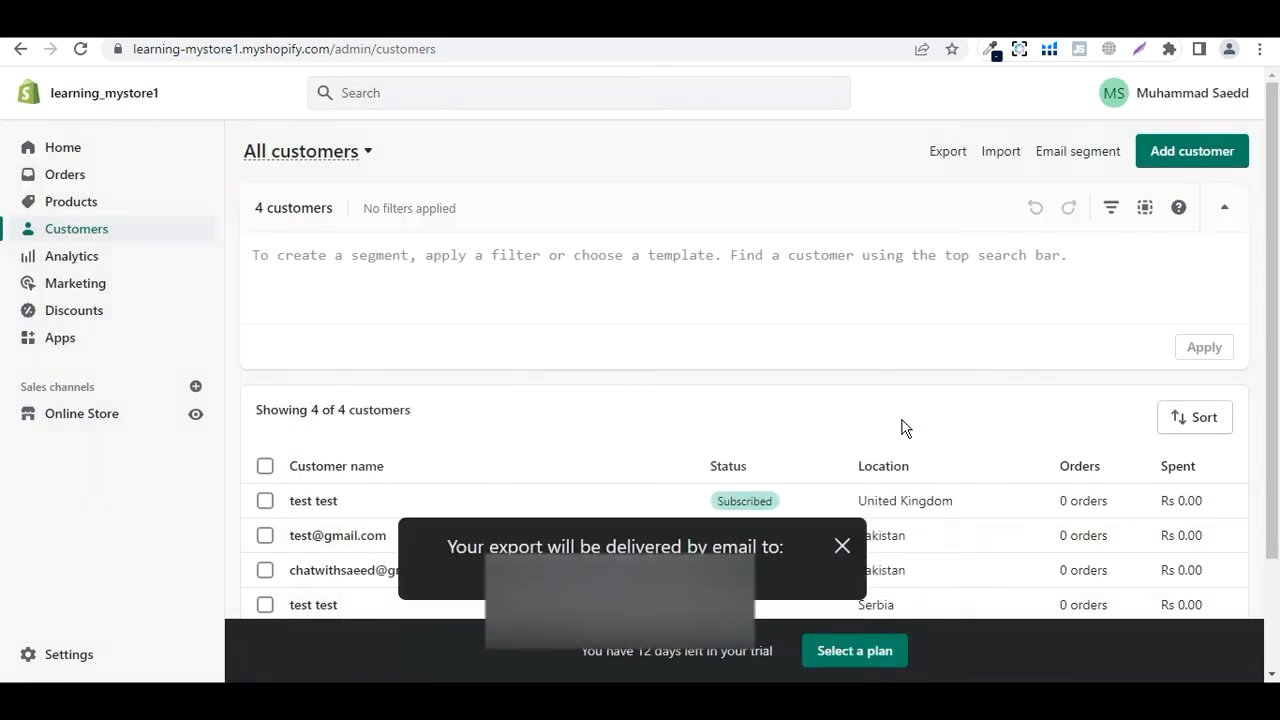
click(842, 546)
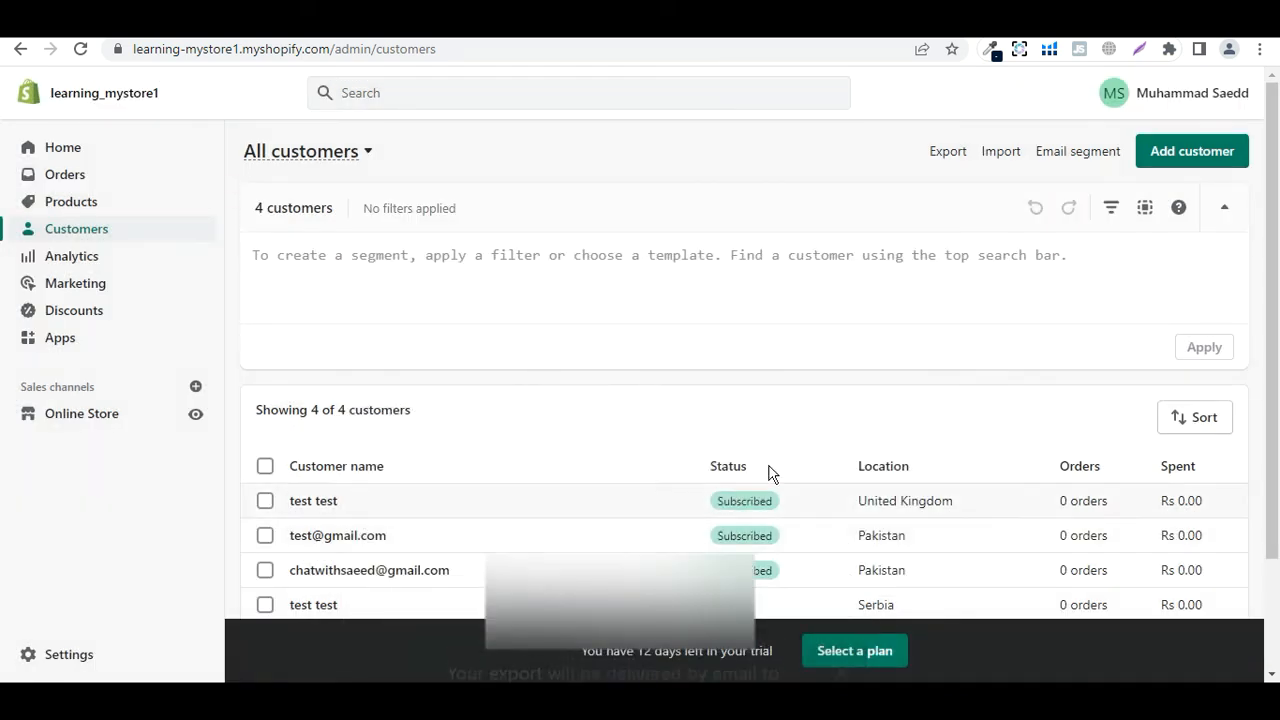